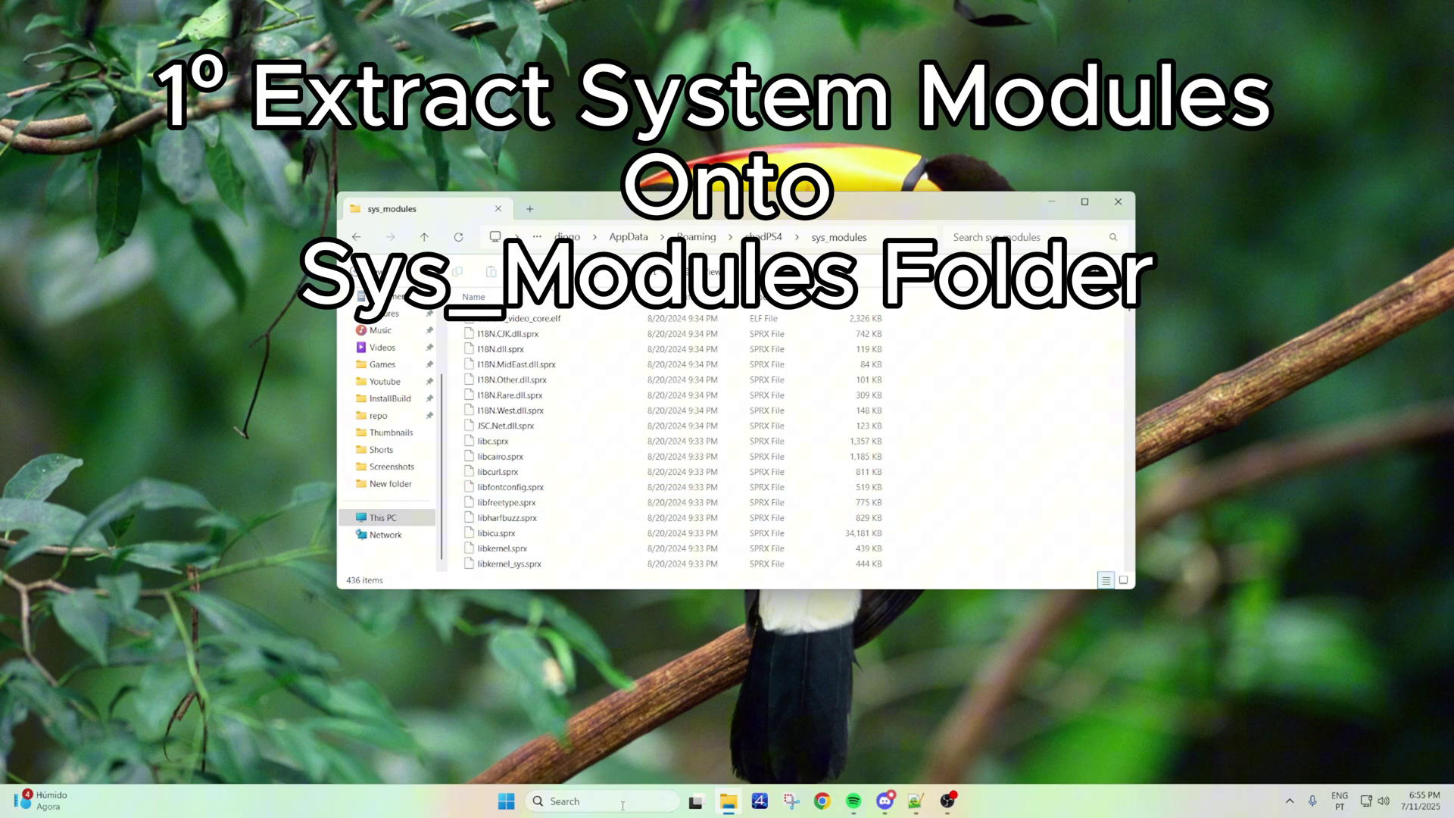
Step: Open the Roaming application data folder by searching Windows for %appdata%
{"action": "key", "text": "super+d"}
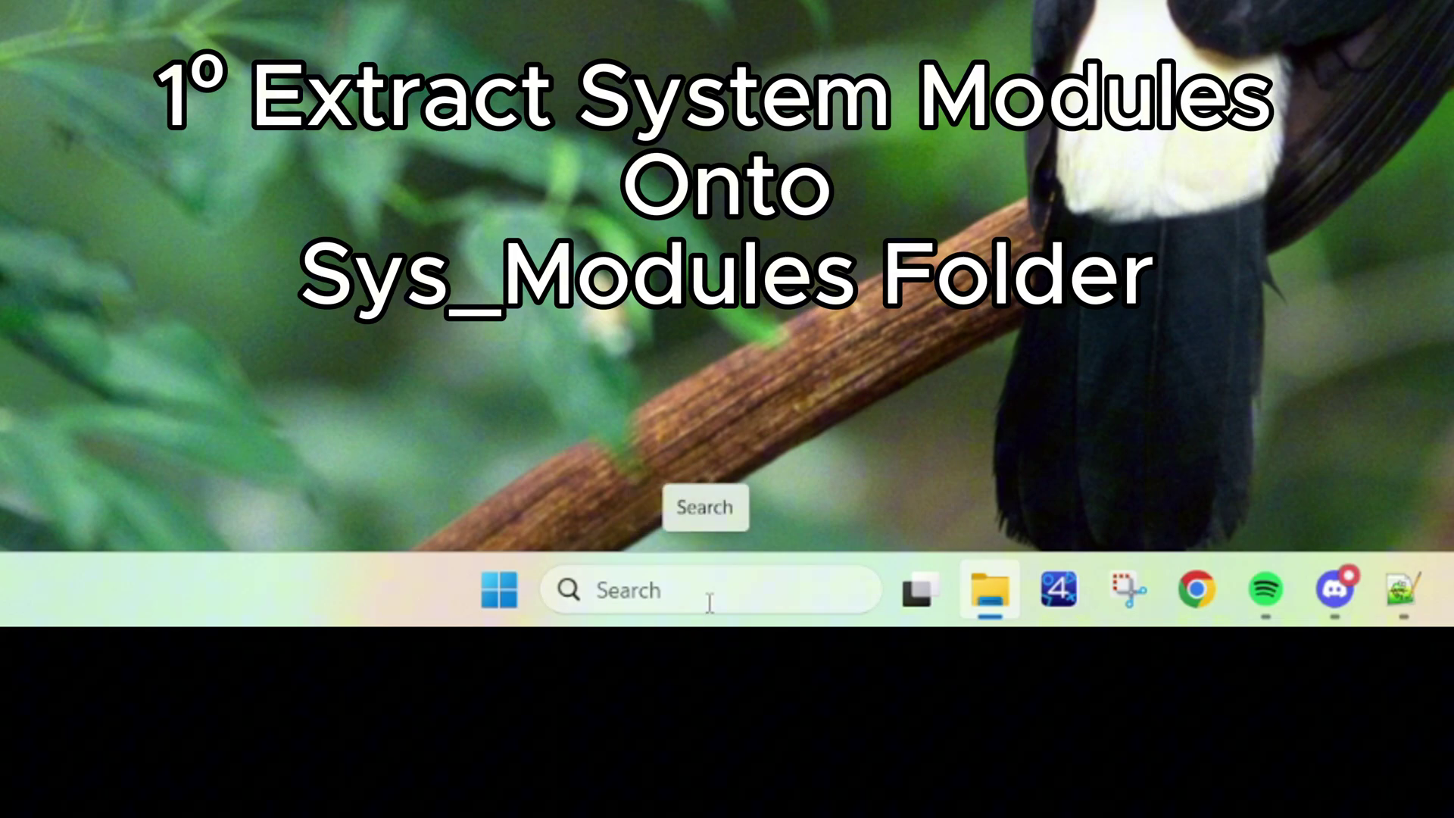
{"action": "left_click", "coordinate": [710, 602]}
{"action": "type", "text": "%"}
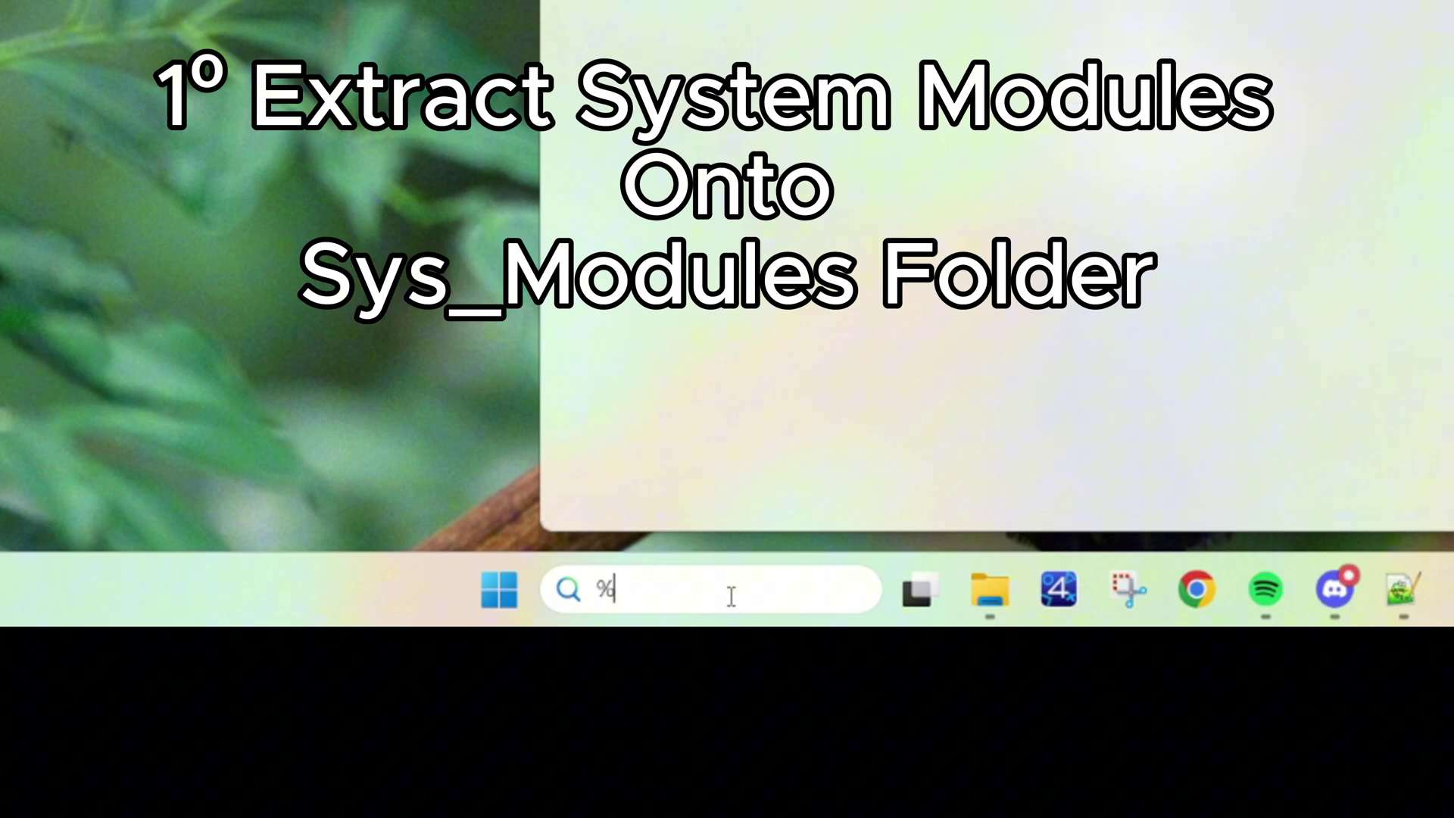
{"action": "type", "text": "appdata%"}
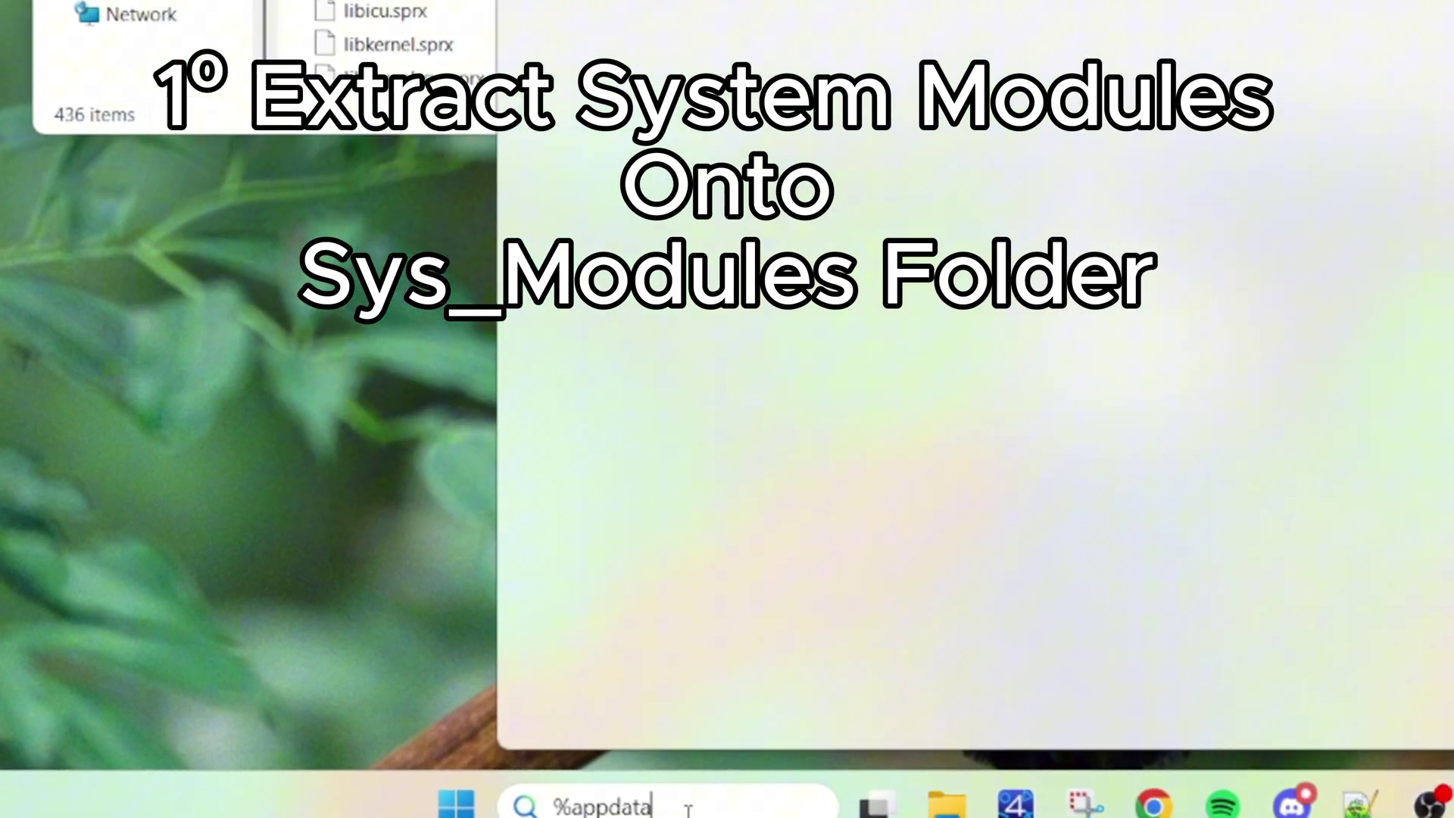
{"action": "key", "text": "Return"}
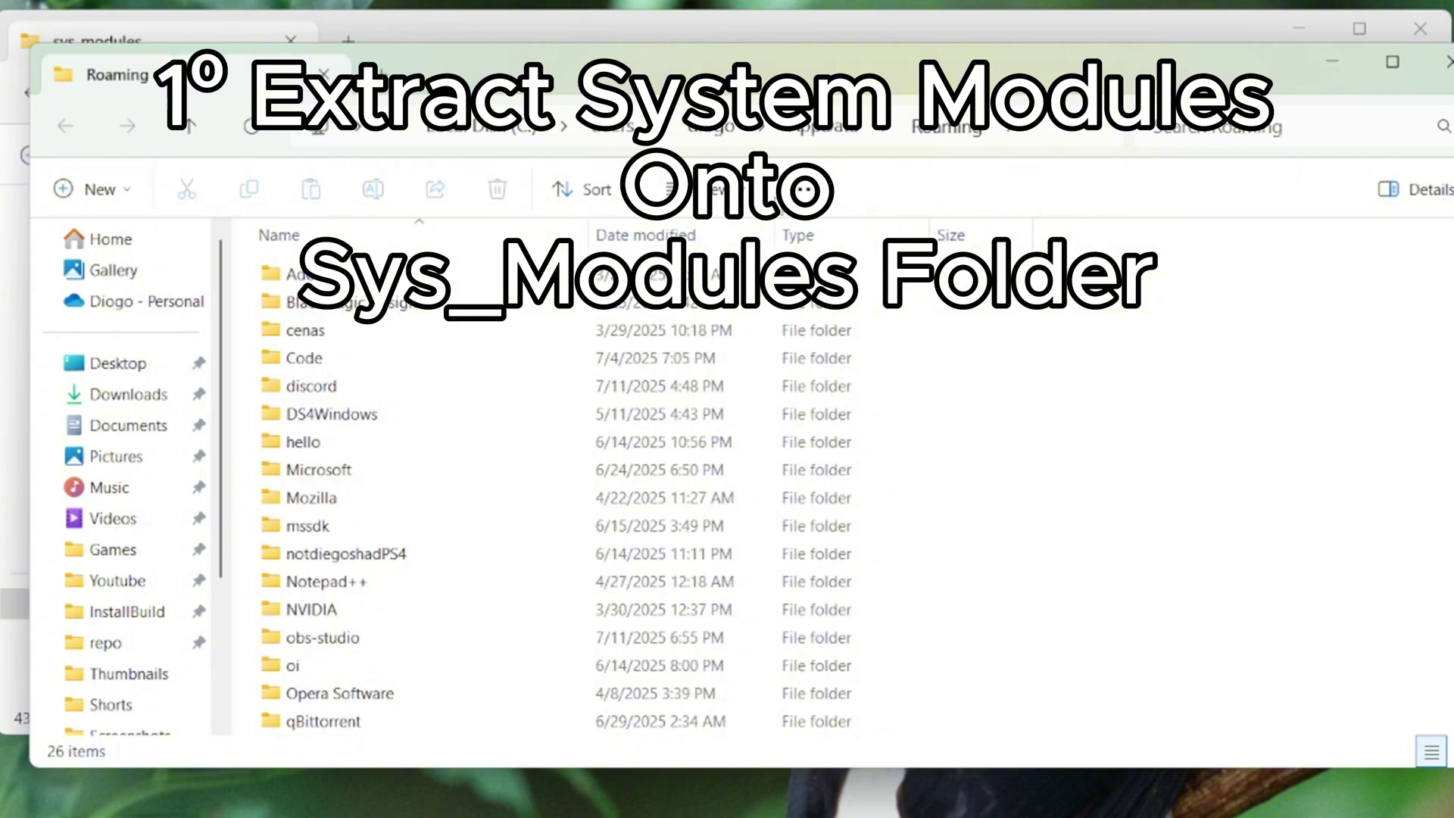
Step: Open the sys_modules folder inside the shadPS4 folder in Roaming
{"action": "left_click_drag", "start_coordinate": [895, 76], "coordinate": [895, 126]}
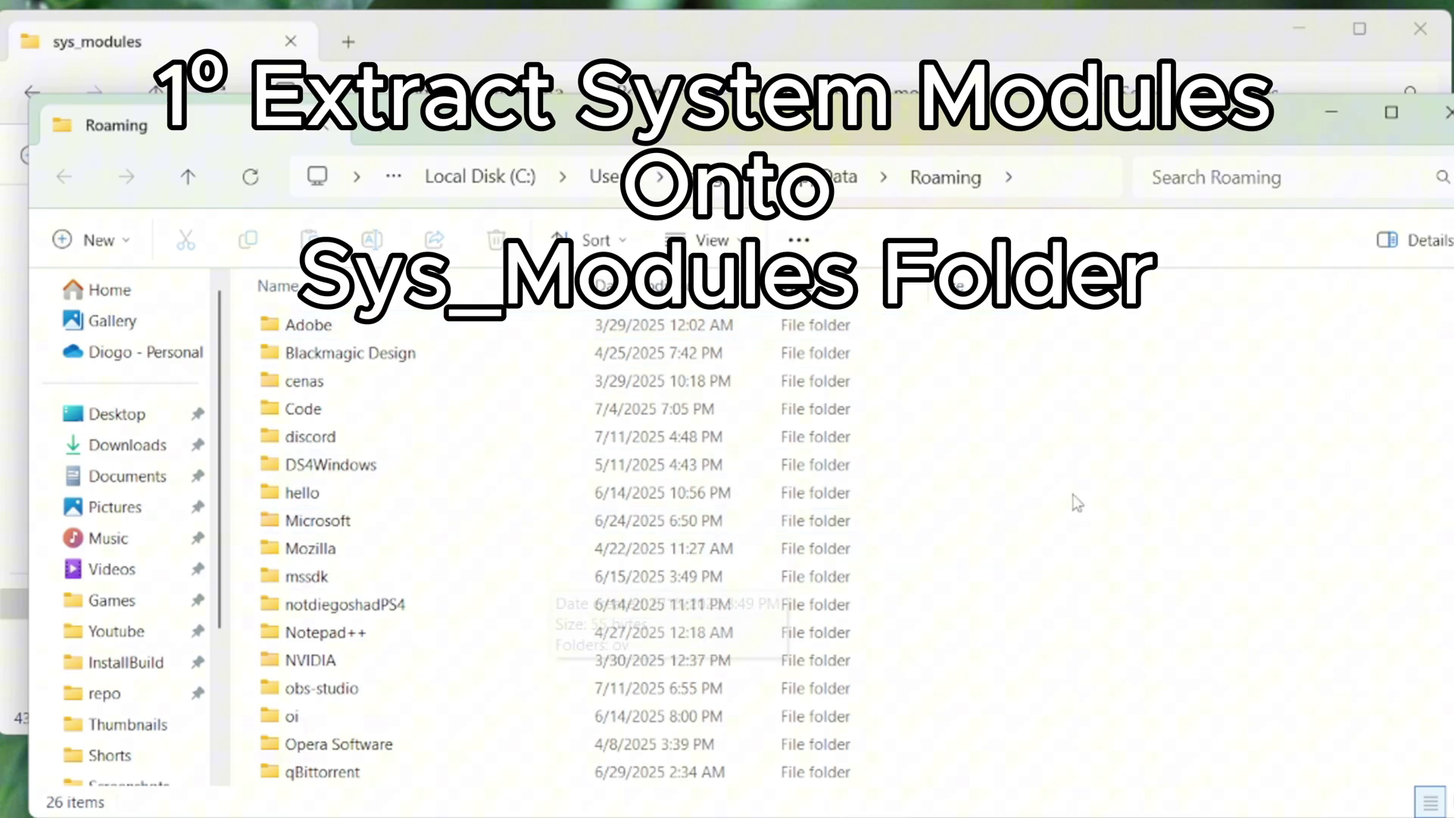
{"action": "scroll", "coordinate": [351, 604], "scroll_direction": "down", "scroll_amount": 2}
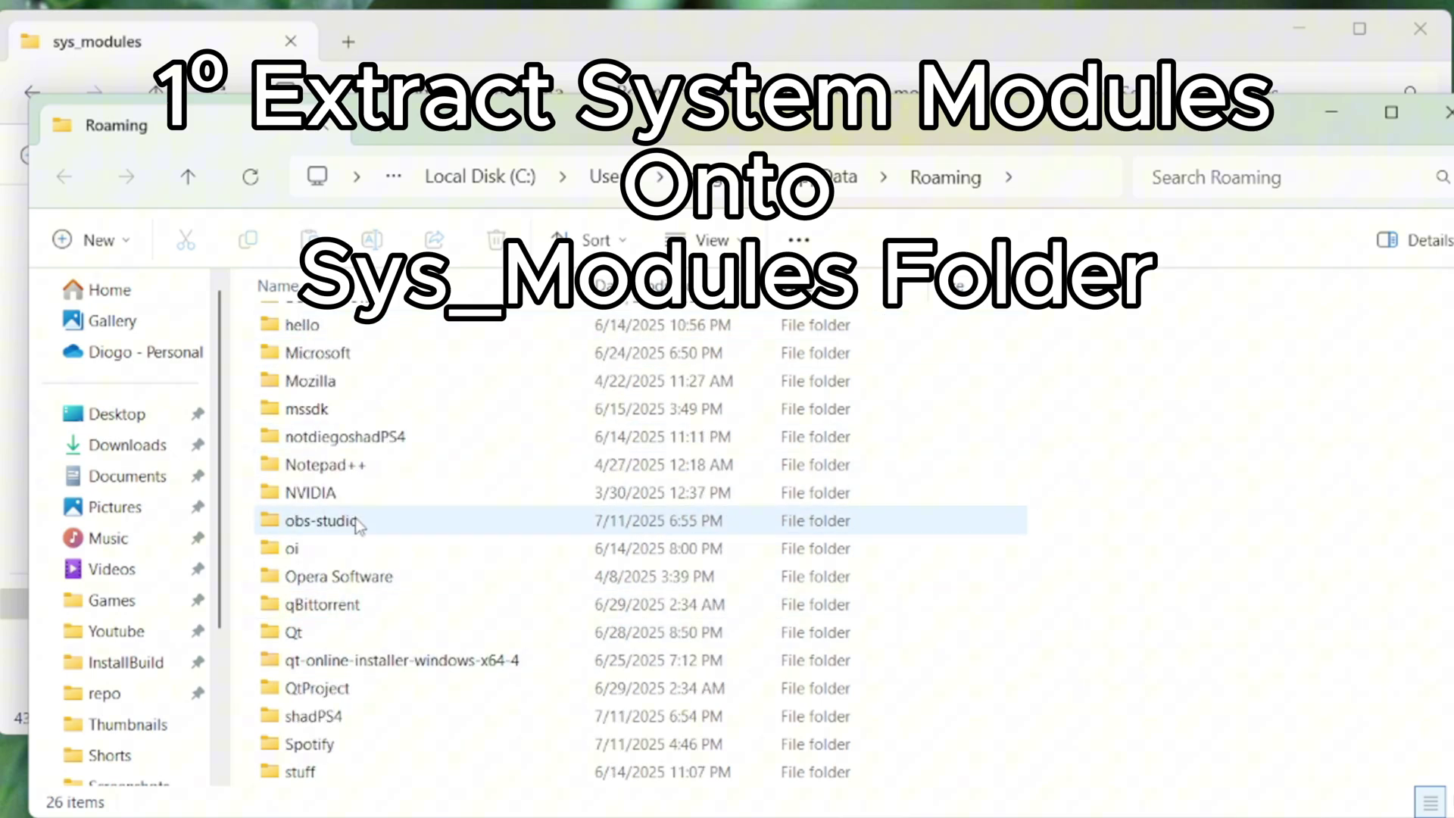
{"action": "scroll", "coordinate": [301, 608], "scroll_direction": "down", "scroll_amount": 1}
{"action": "double_click", "coordinate": [326, 635]}
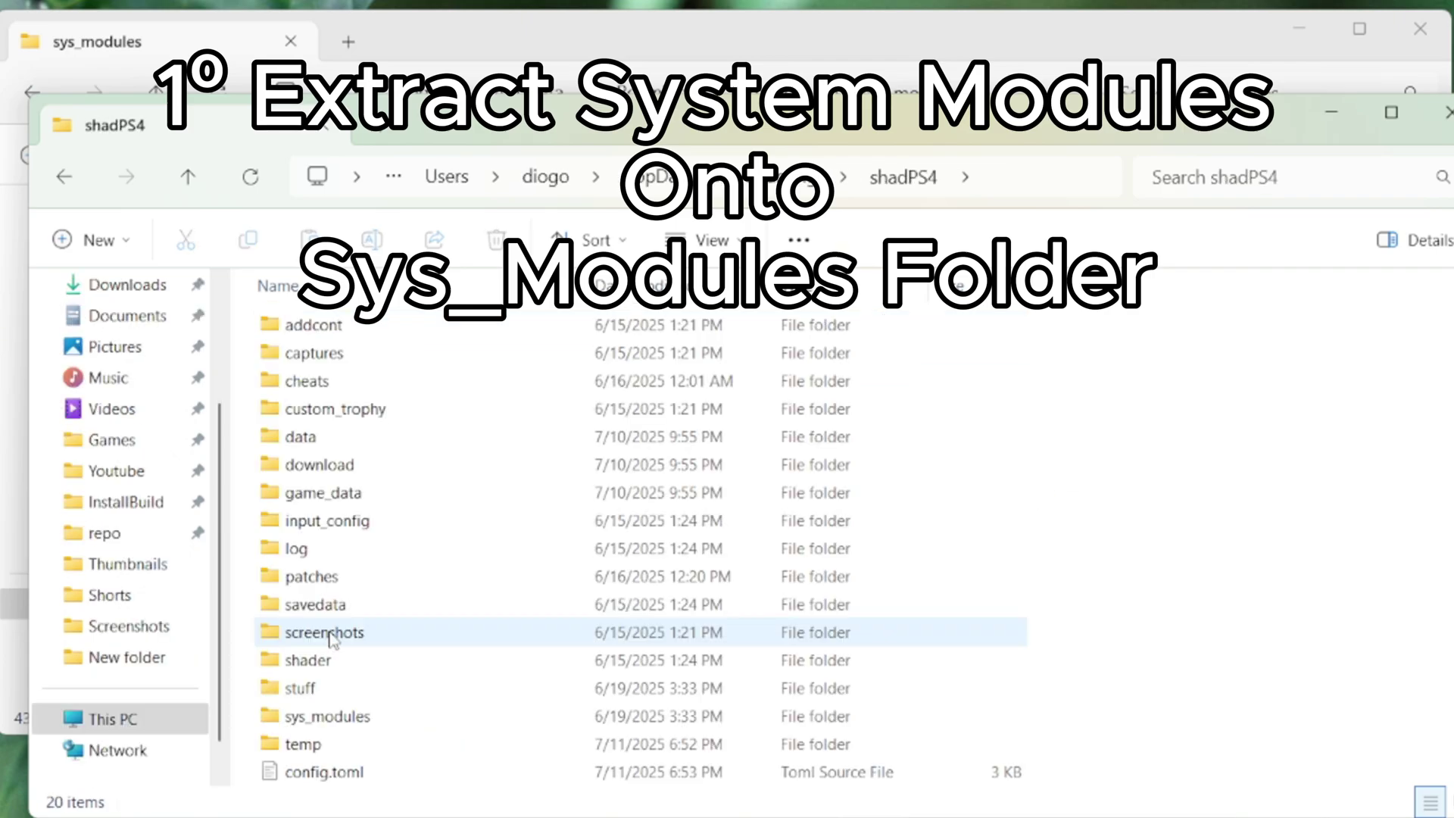
{"action": "scroll", "coordinate": [442, 678], "scroll_direction": "down", "scroll_amount": 1}
{"action": "double_click", "coordinate": [358, 636]}
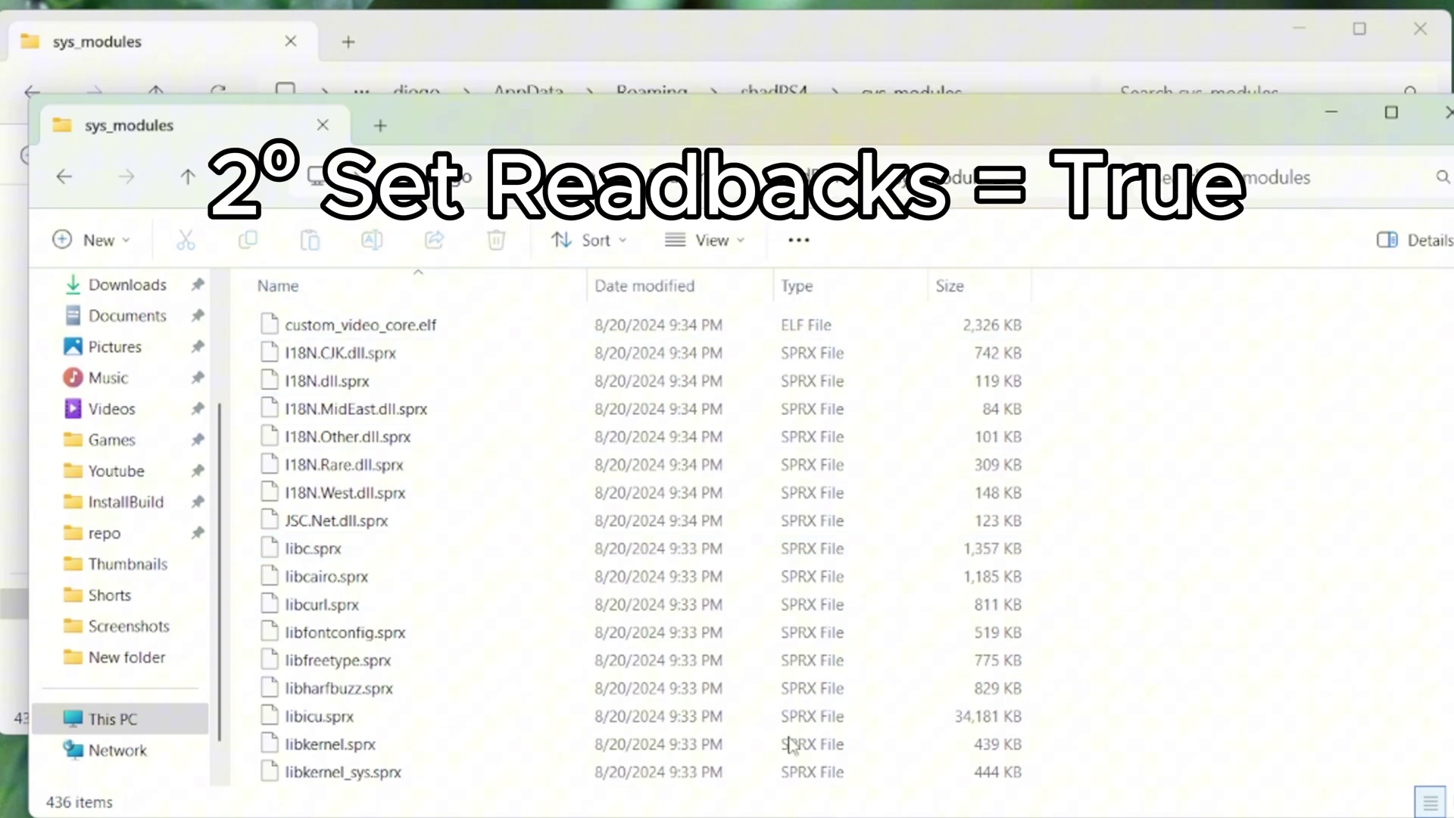
Step: Return to the shadPS4 folder and open config.toml for editing in Notepad++
{"action": "left_click", "coordinate": [188, 180]}
{"action": "scroll", "coordinate": [297, 727], "scroll_direction": "down", "scroll_amount": 1}
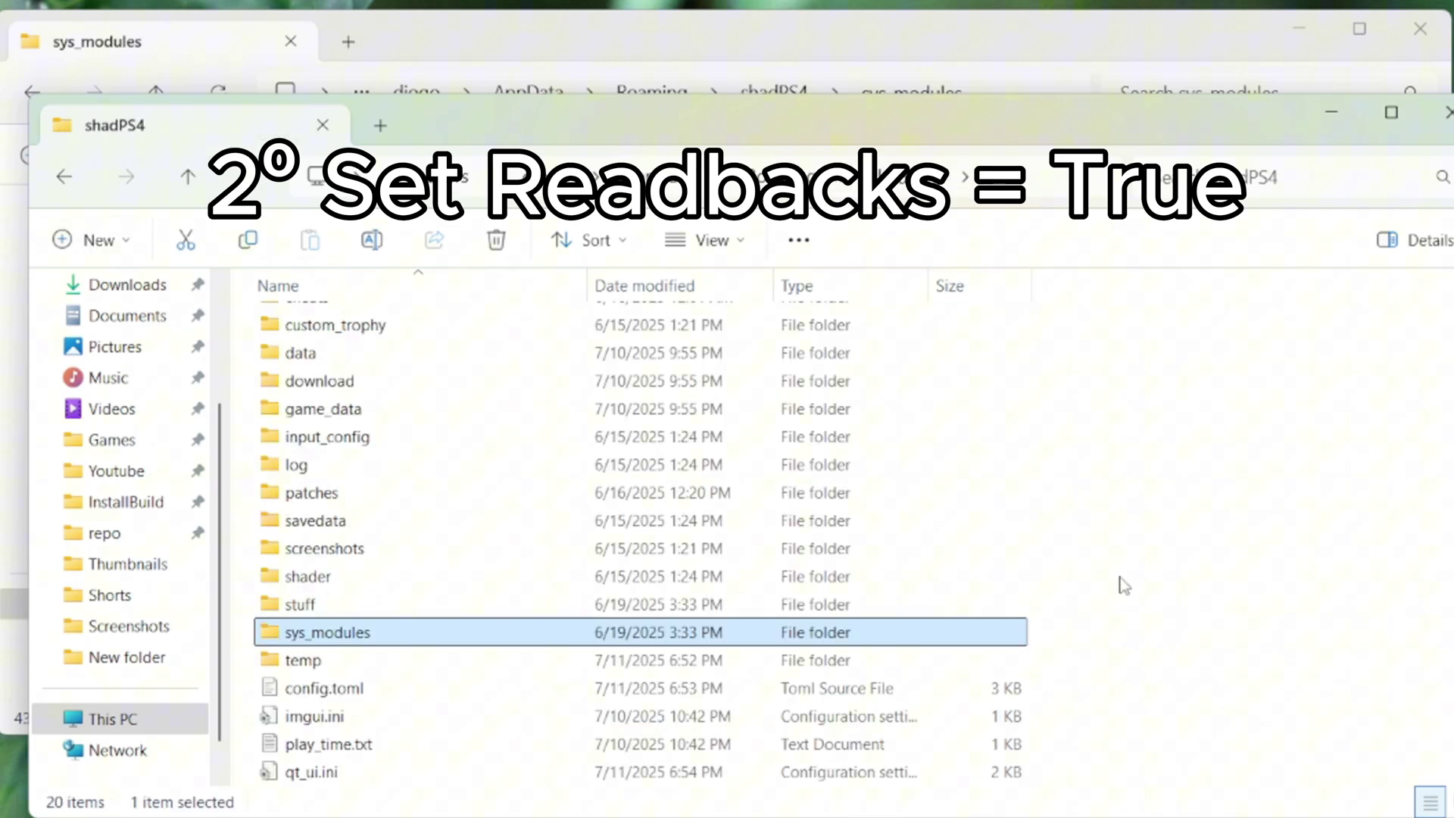
{"action": "left_click", "coordinate": [331, 692]}
{"action": "right_click", "coordinate": [332, 693]}
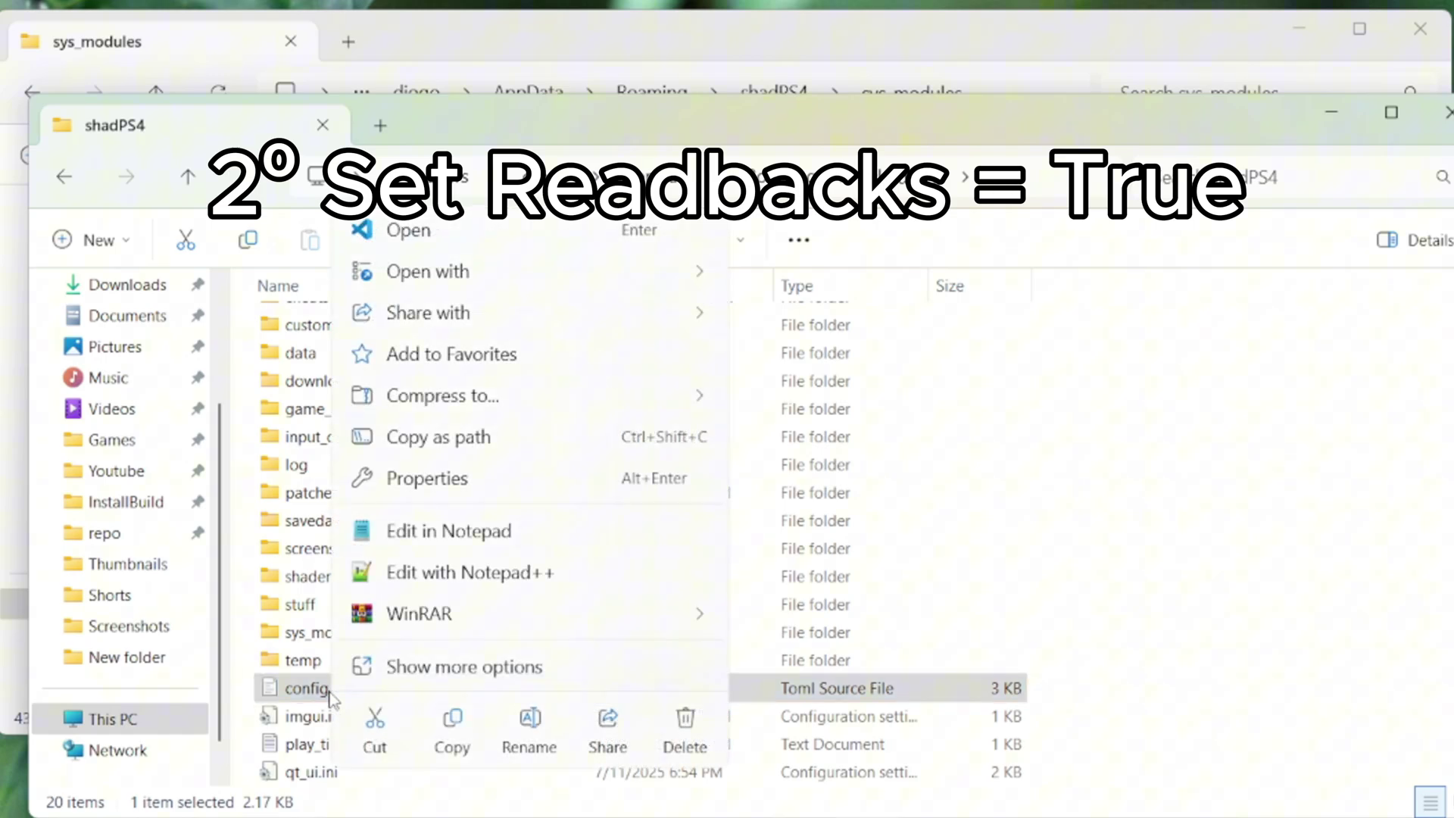
{"action": "left_click", "coordinate": [530, 576]}
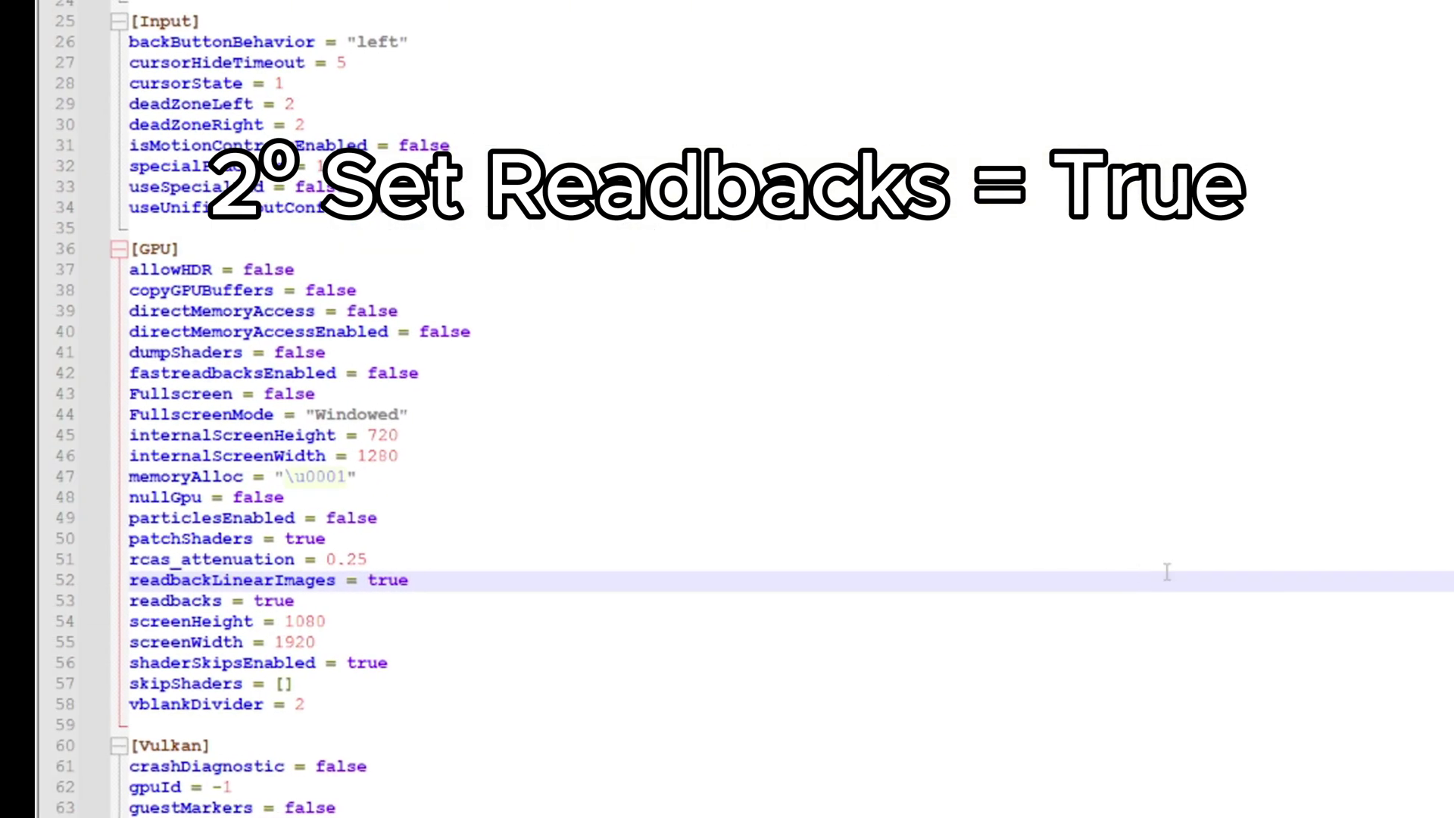
Step: Examine the directMemoryAccess and readbacks settings in the [GPU] section of config.toml
{"action": "scroll", "coordinate": [571, 341], "scroll_direction": "up", "scroll_amount": 4}
{"action": "left_click", "coordinate": [682, 367]}
{"action": "scroll", "coordinate": [659, 363], "scroll_direction": "down", "scroll_amount": 1}
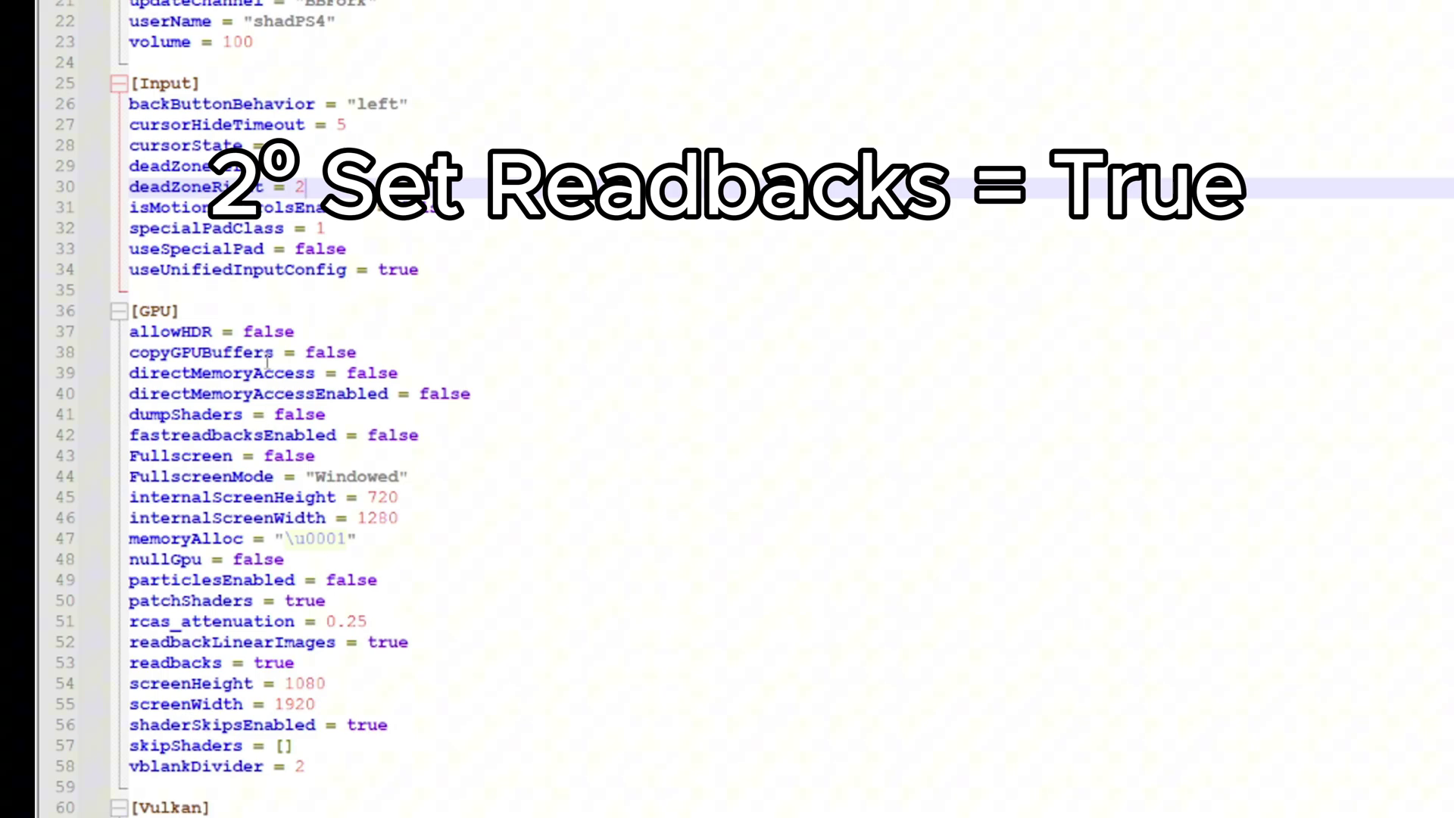
{"action": "double_click", "coordinate": [250, 373]}
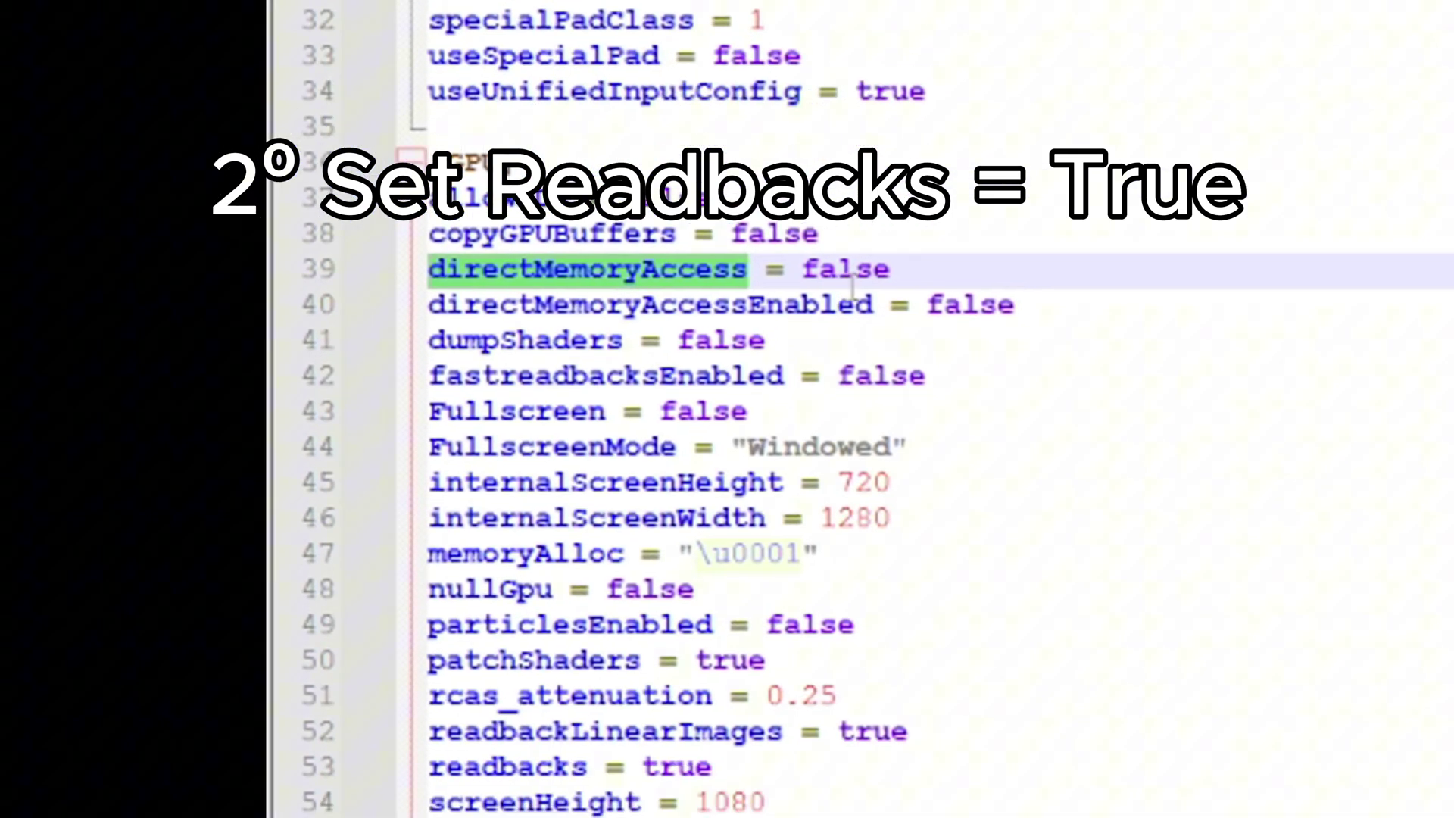
{"action": "scroll", "coordinate": [852, 280], "scroll_direction": "down", "scroll_amount": 3}
{"action": "double_click", "coordinate": [470, 390]}
{"action": "left_click", "coordinate": [1204, 401]}
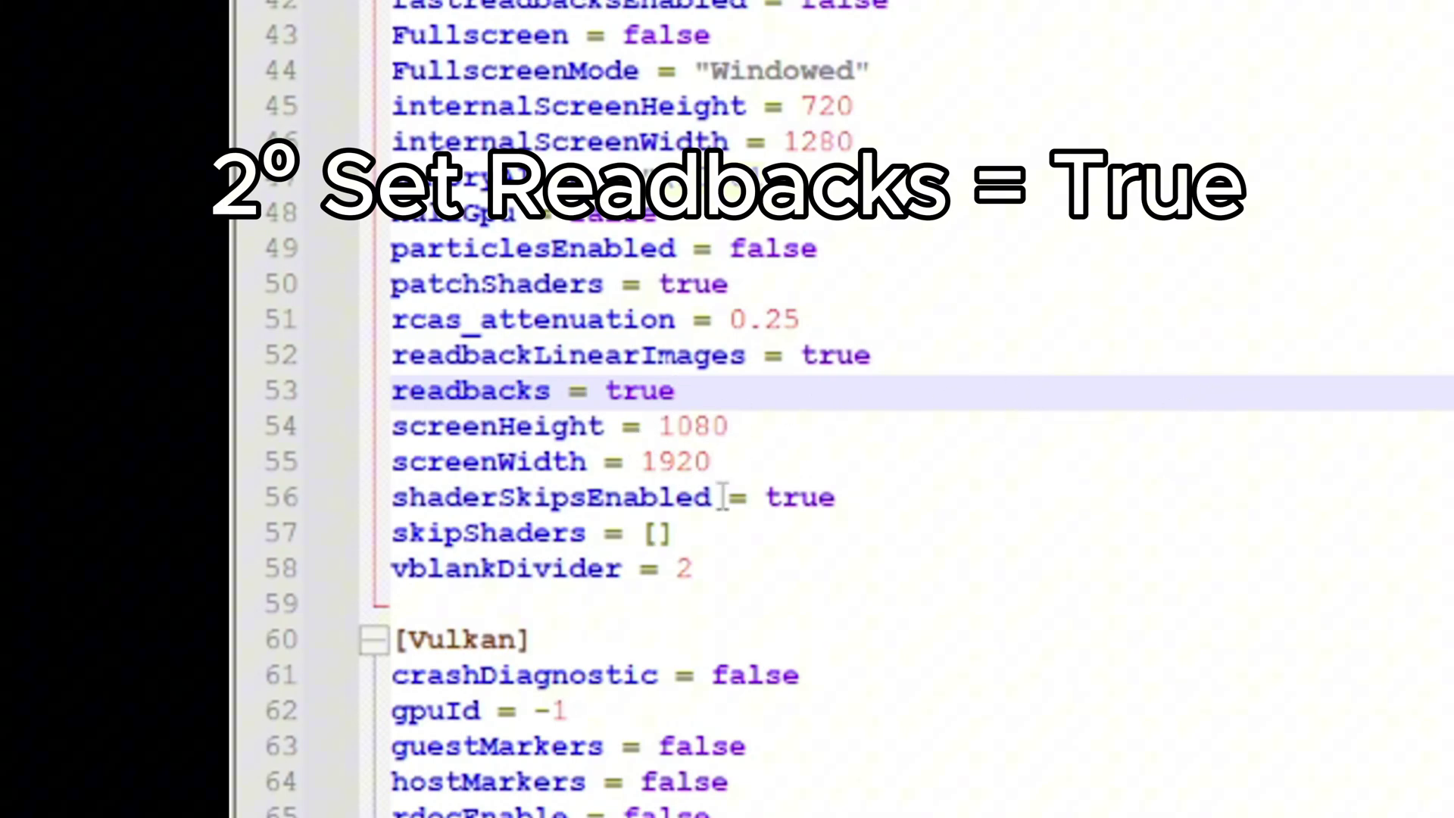
{"action": "double_click", "coordinate": [476, 390]}
{"action": "double_click", "coordinate": [640, 391]}
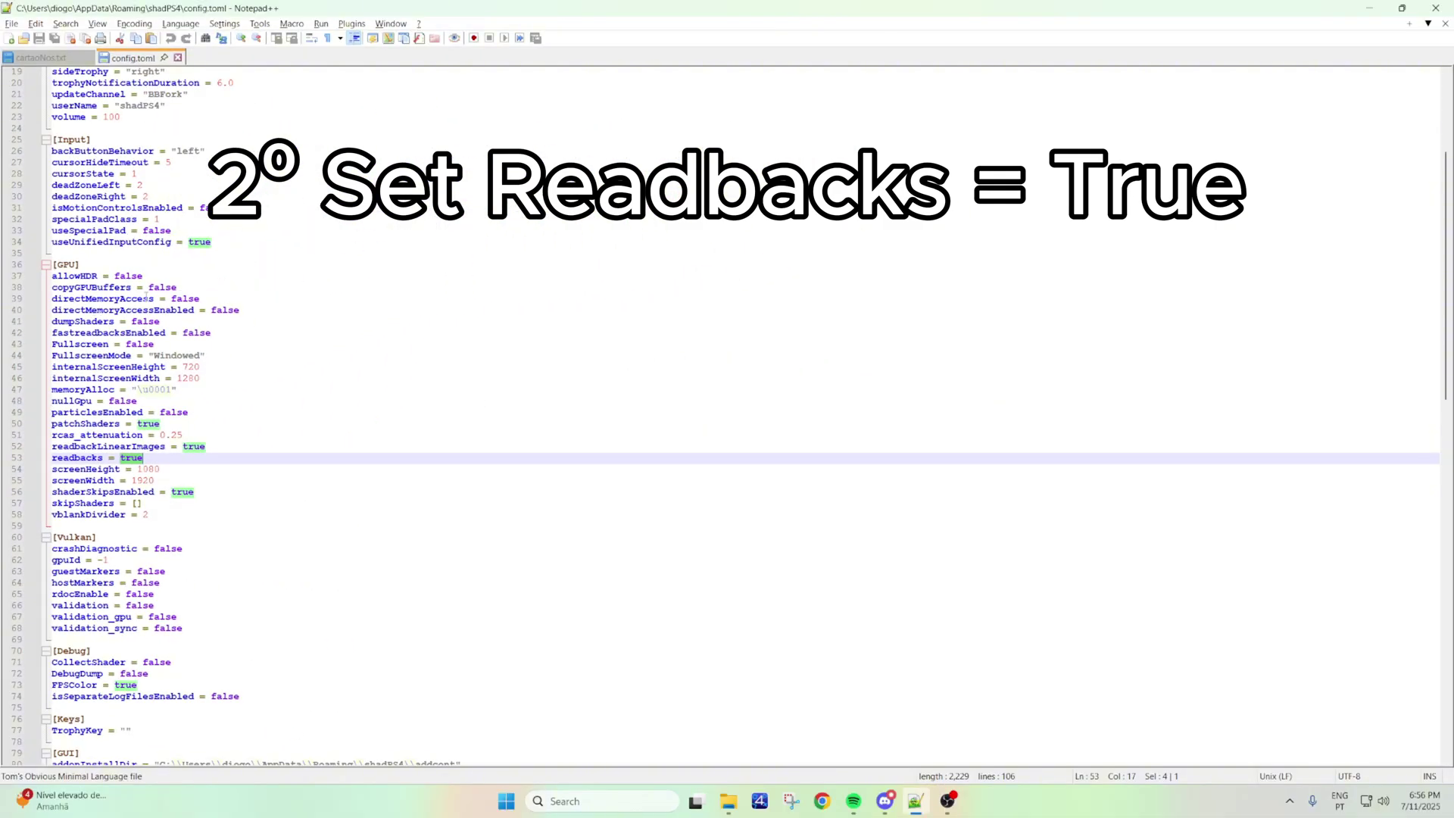
{"action": "double_click", "coordinate": [146, 298]}
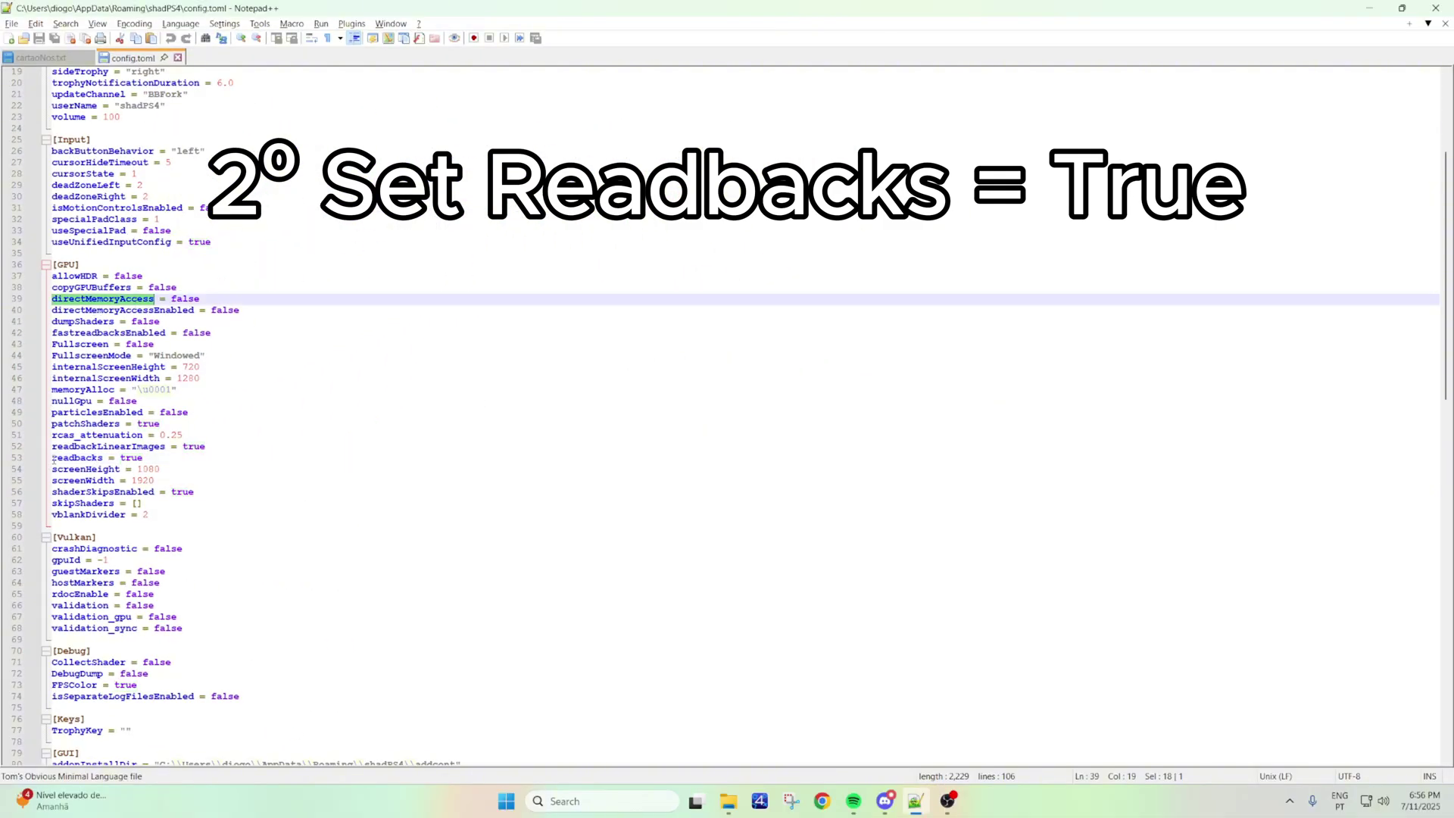
{"action": "left_click_drag", "start_coordinate": [50, 458], "coordinate": [143, 458]}
{"action": "left_click", "coordinate": [99, 458]}
{"action": "left_click", "coordinate": [253, 451]}
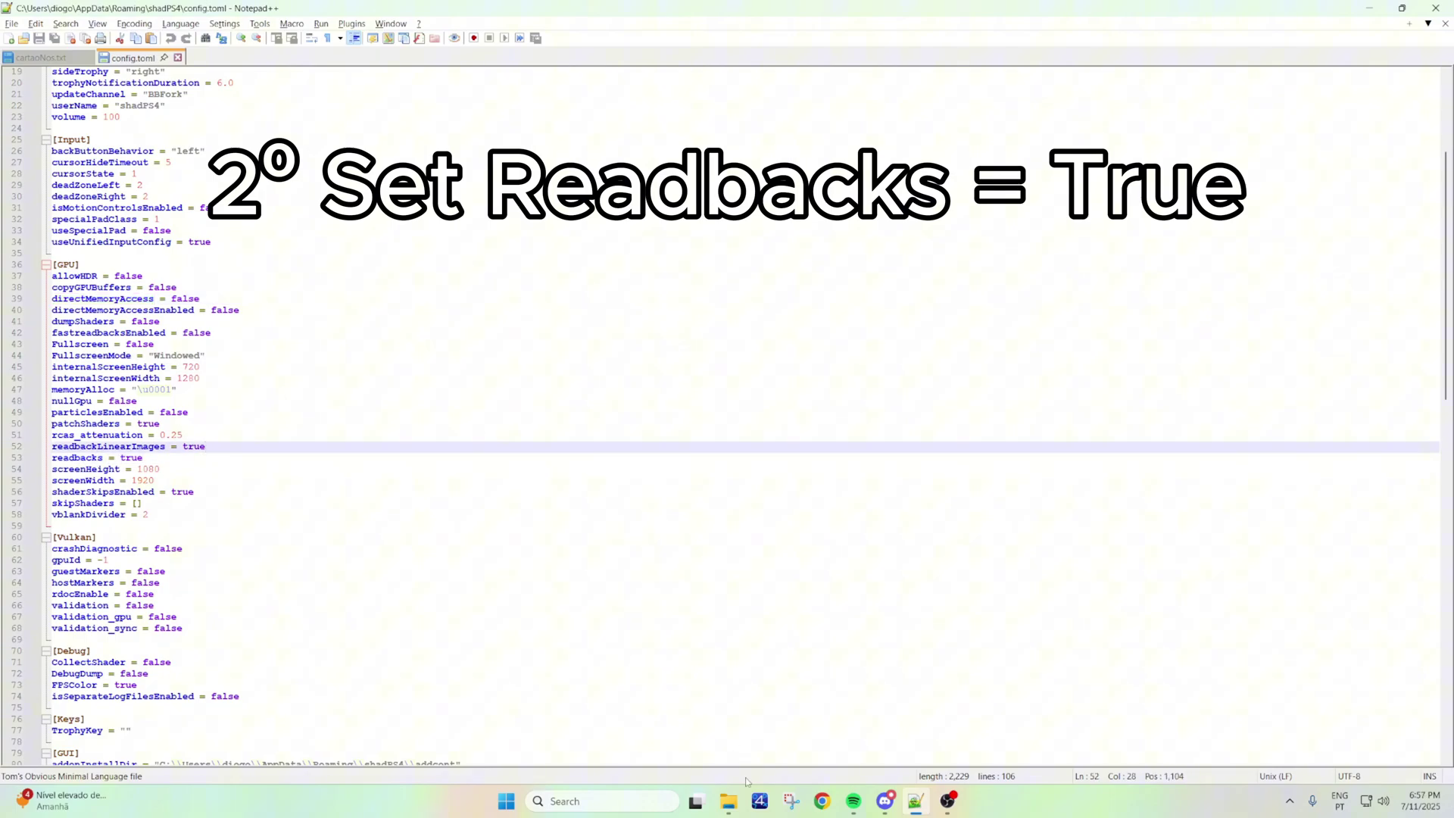
Step: Switch to shadPS4 and test-run DRIVECLUB as far as its home menu before closing the game
{"action": "left_click", "coordinate": [758, 801]}
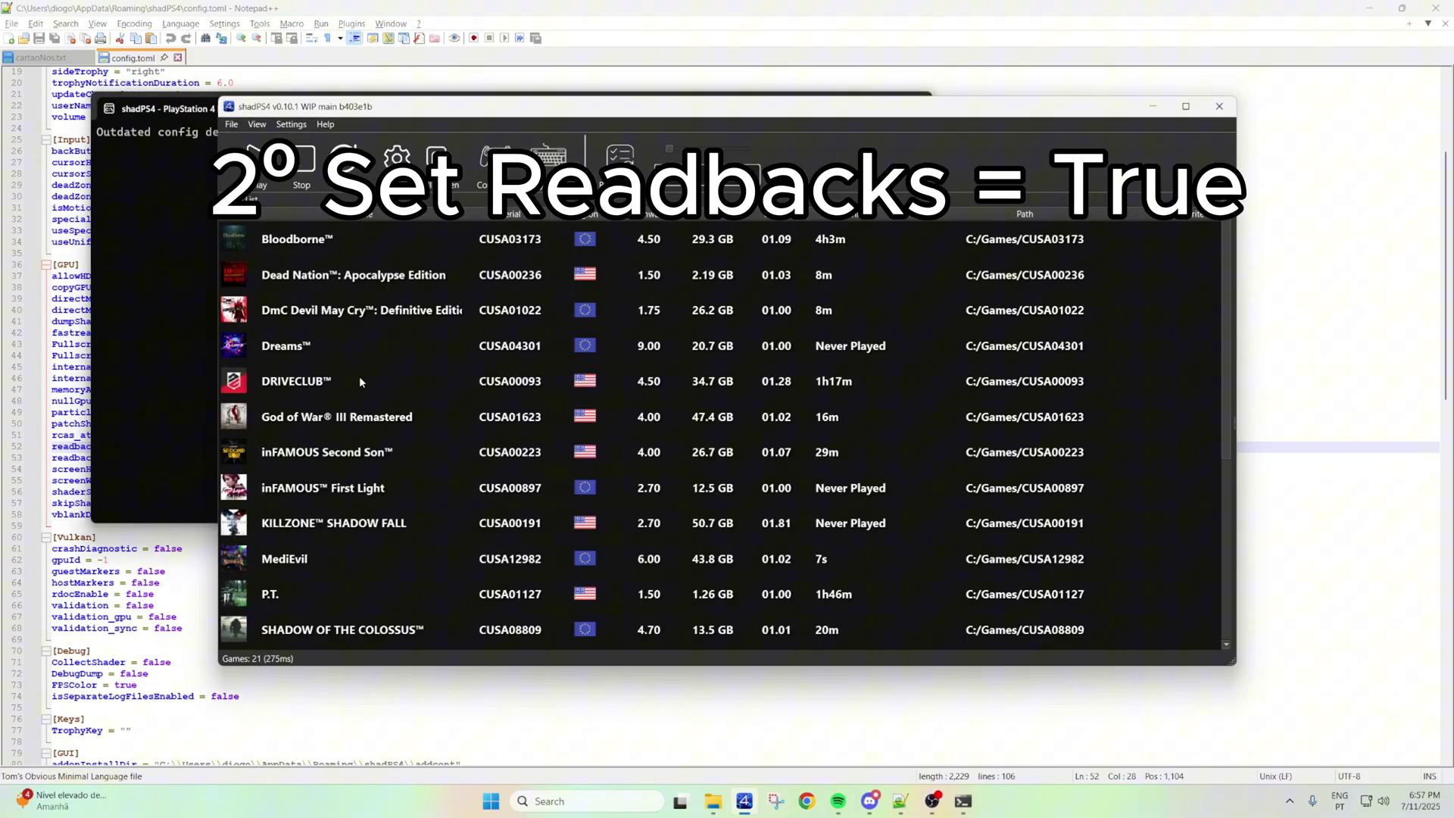
{"action": "double_click", "coordinate": [360, 382]}
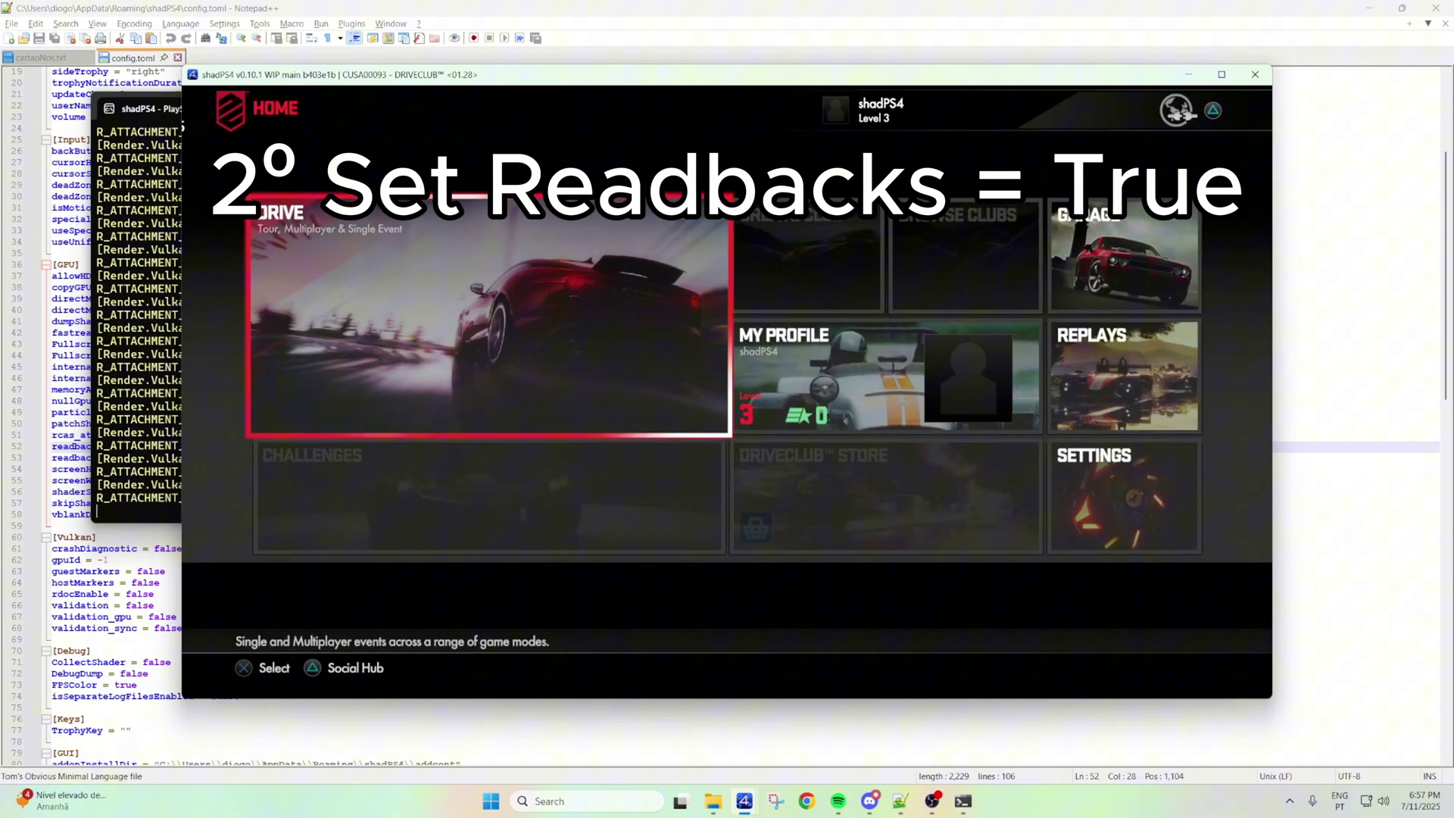
{"action": "key", "text": "Right"}
{"action": "key", "text": "Left"}
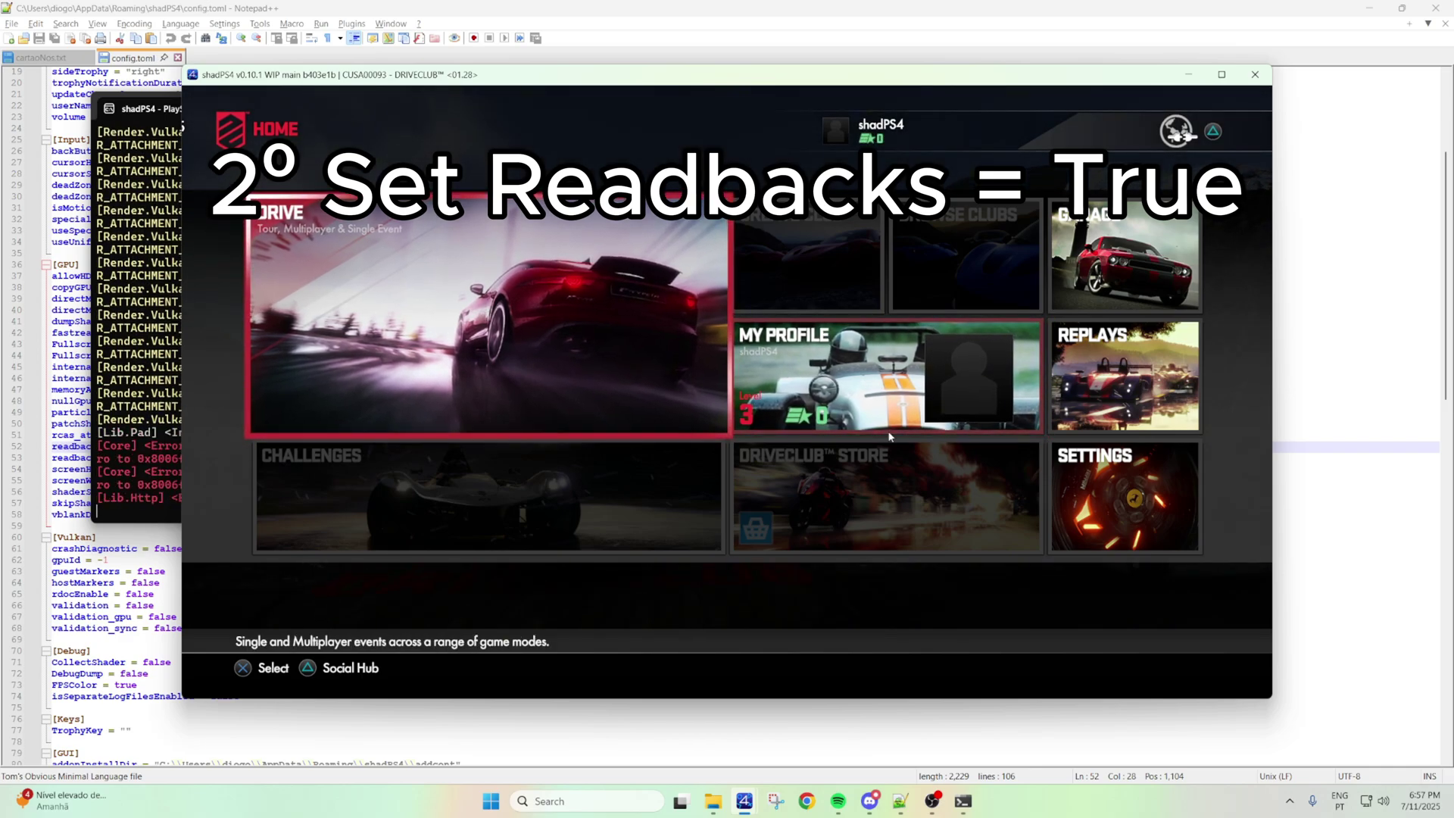
{"action": "left_click", "coordinate": [1255, 74]}
{"action": "left_click", "coordinate": [780, 462]}
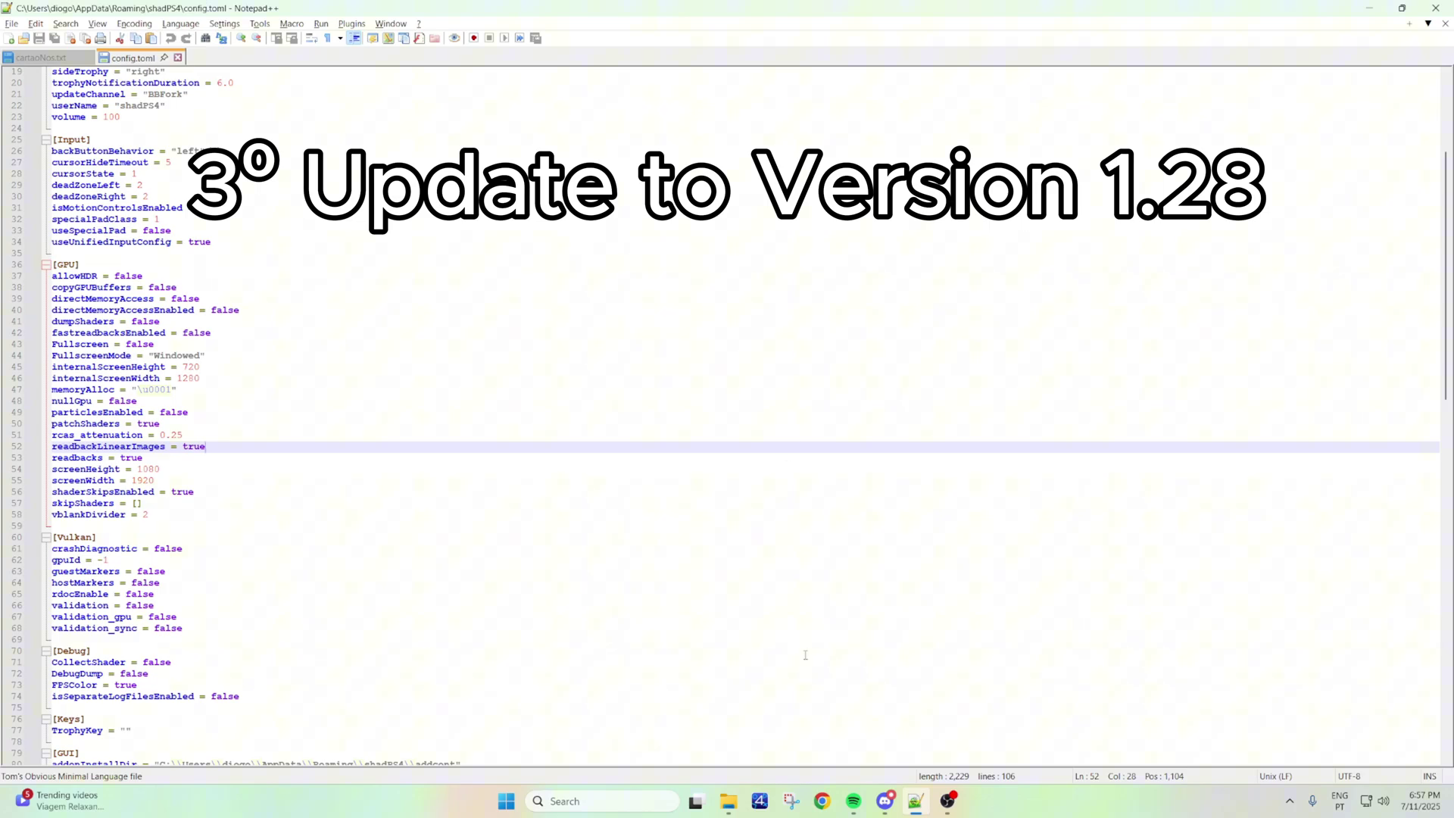
Step: Reopen shadPS4 and check the version of the DRIVECLUB entry in the game list
{"action": "left_click", "coordinate": [759, 800]}
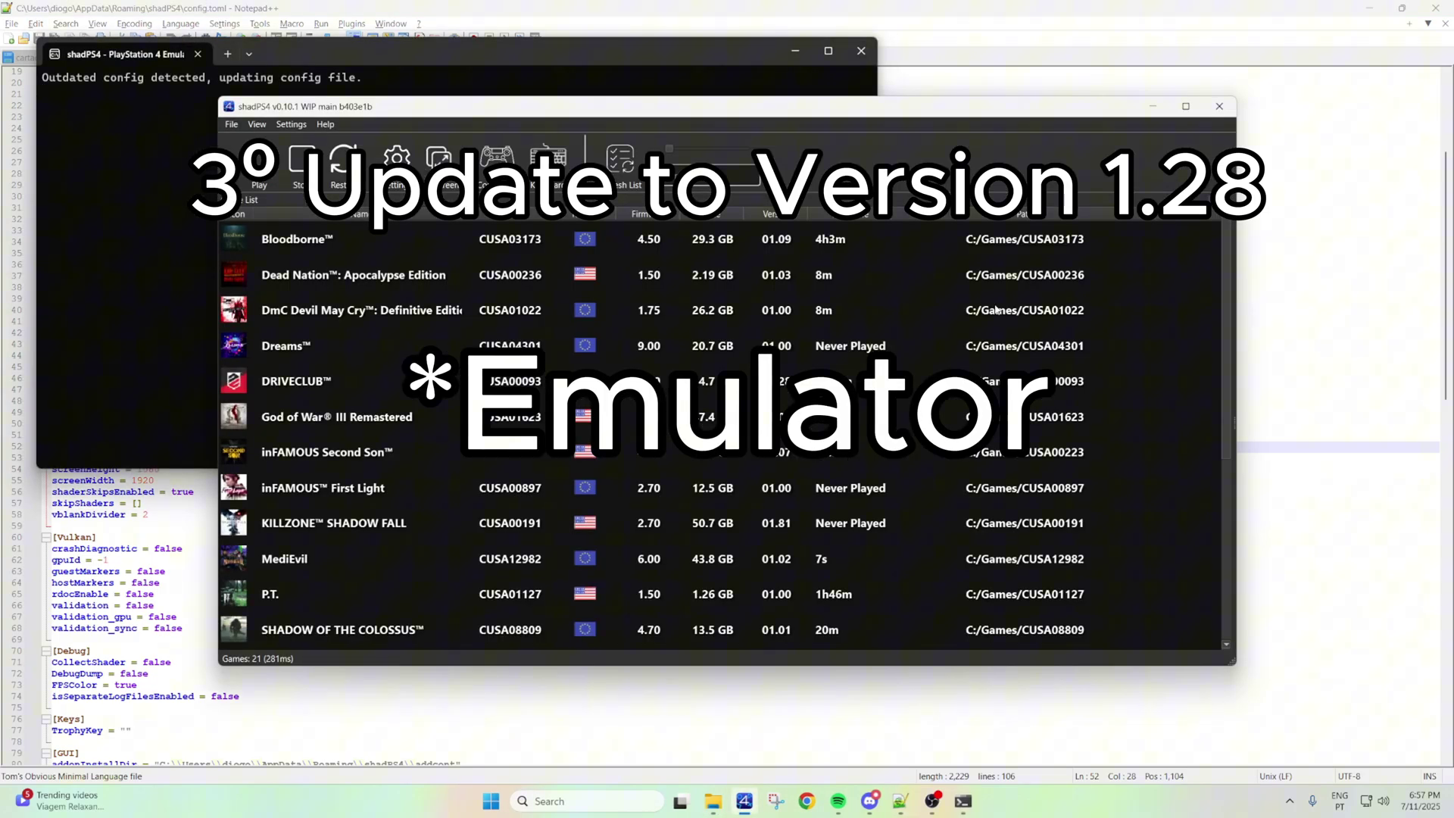
{"action": "scroll", "coordinate": [552, 293], "scroll_direction": "down", "scroll_amount": 1}
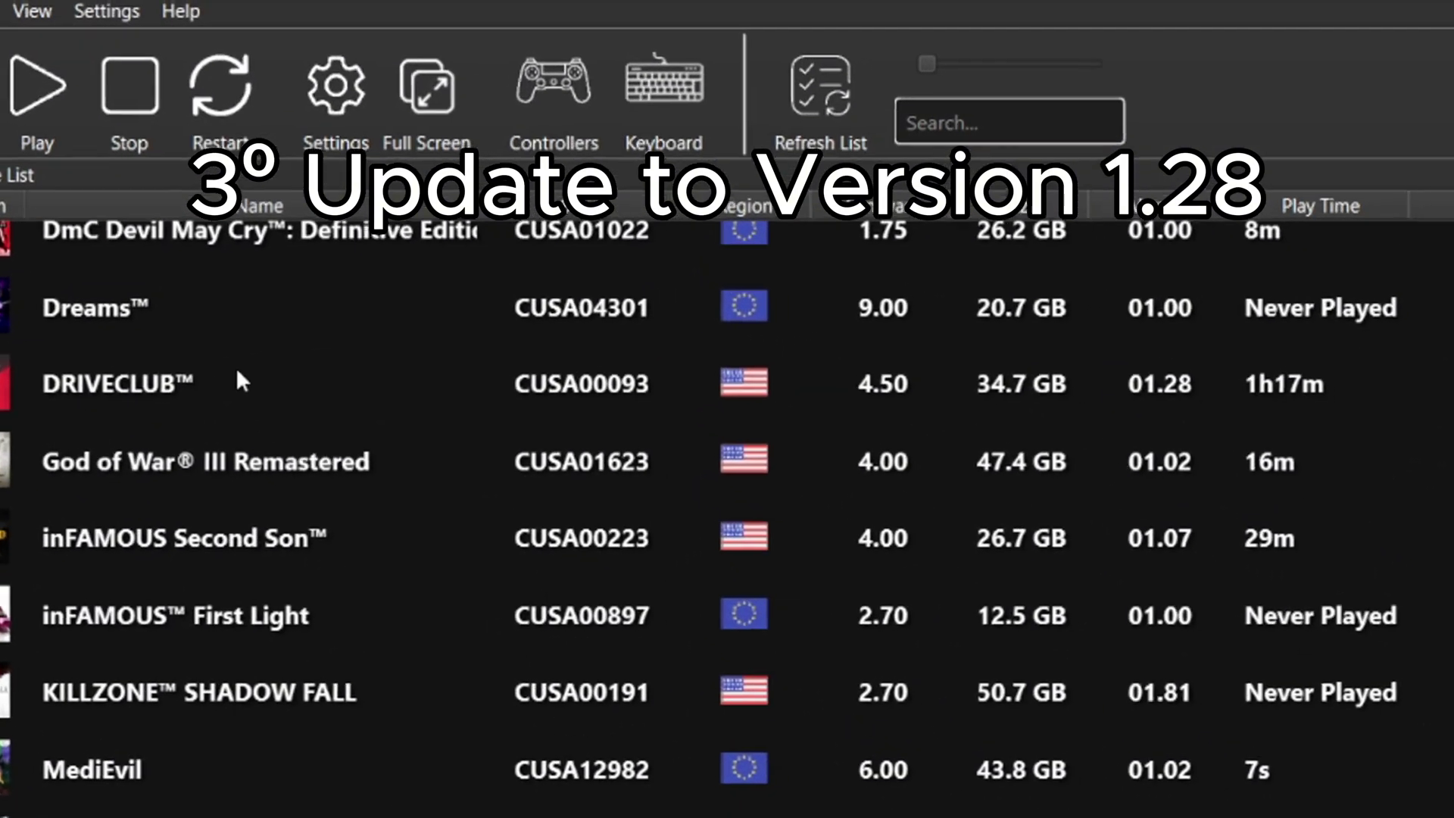
{"action": "scroll", "coordinate": [409, 383], "scroll_direction": "up", "scroll_amount": 1}
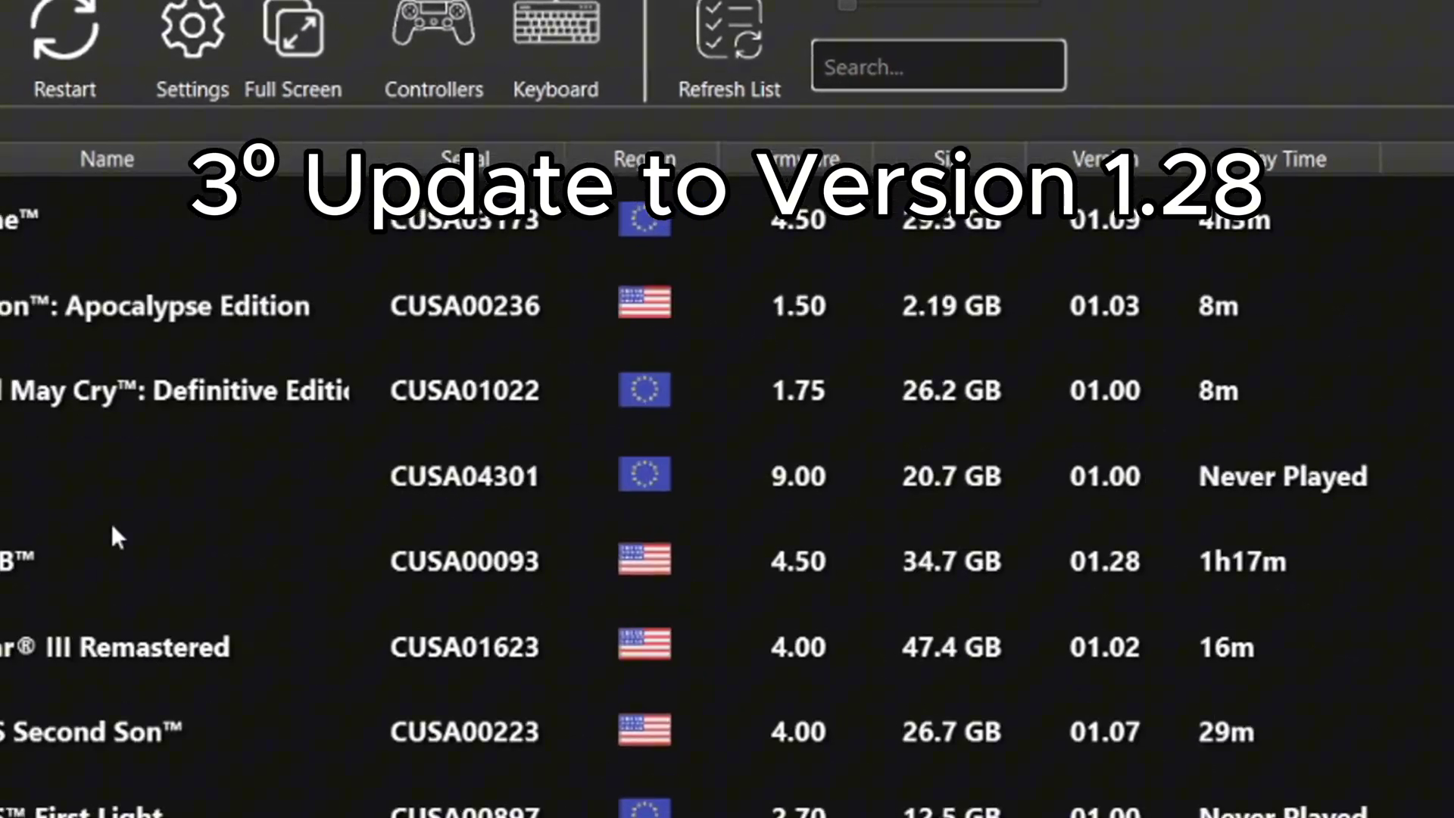